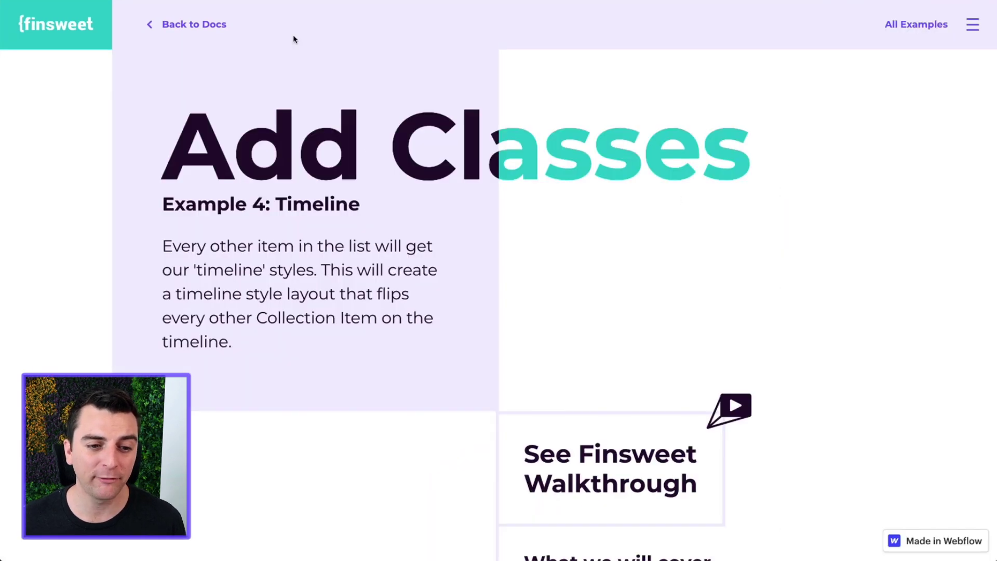
- Scroll up and down the published Project list to watch alternating items animate into view
{"action": "scroll", "coordinate": [367, 164], "scroll_direction": "down", "scroll_amount": 15}
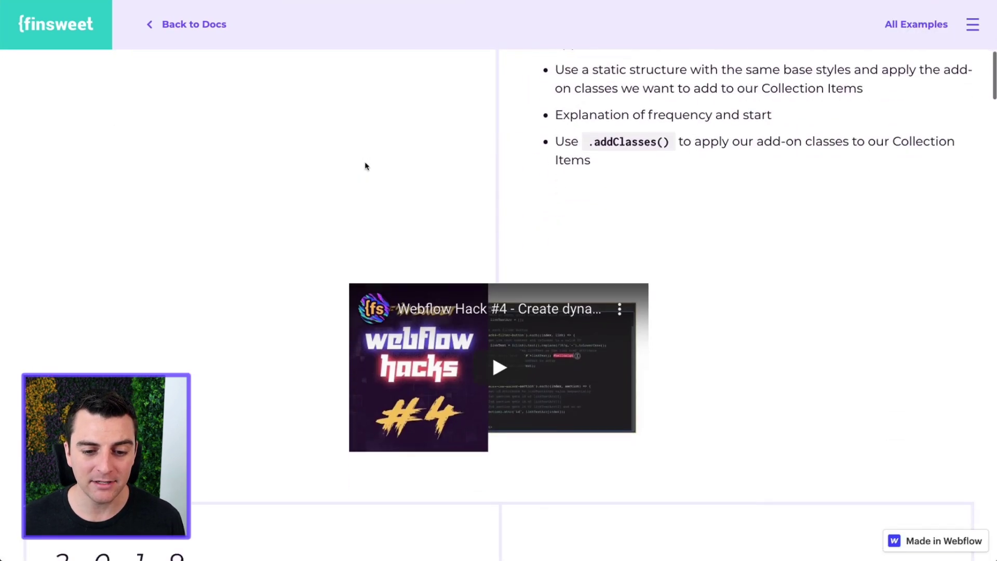
{"action": "scroll", "coordinate": [365, 165], "scroll_direction": "down", "scroll_amount": 15}
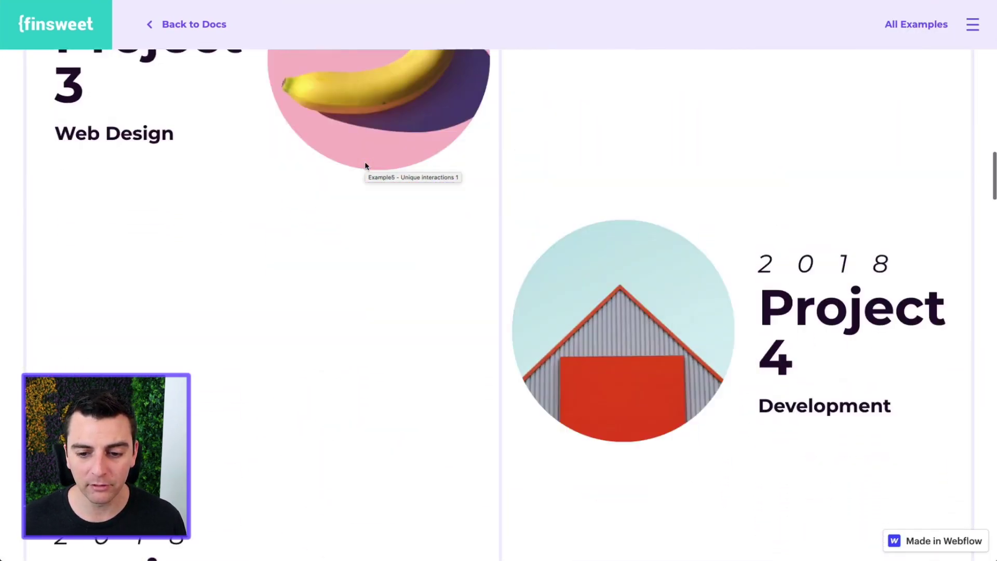
{"action": "scroll", "coordinate": [365, 165], "scroll_direction": "up", "scroll_amount": 20}
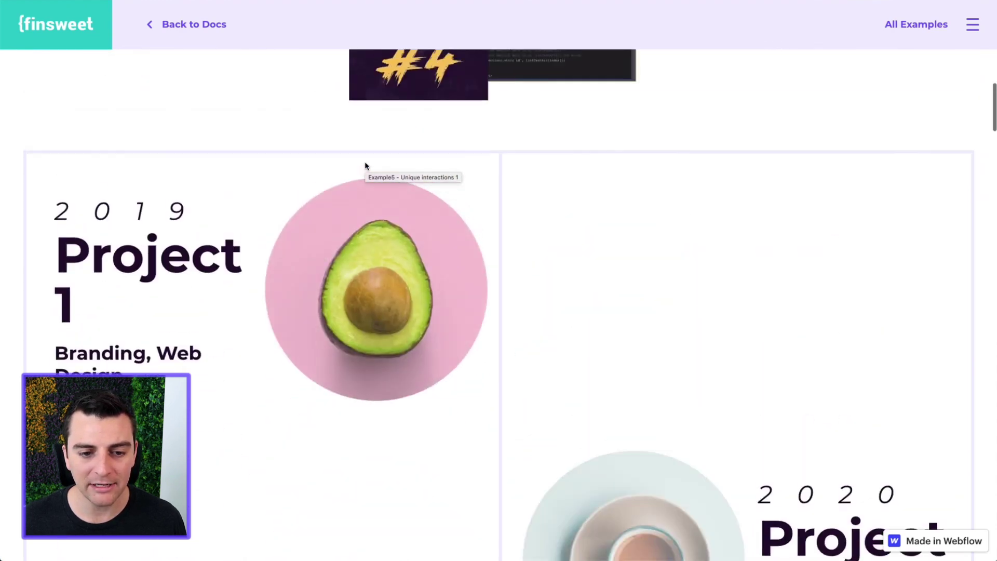
{"action": "scroll", "coordinate": [365, 165], "scroll_direction": "down", "scroll_amount": 20}
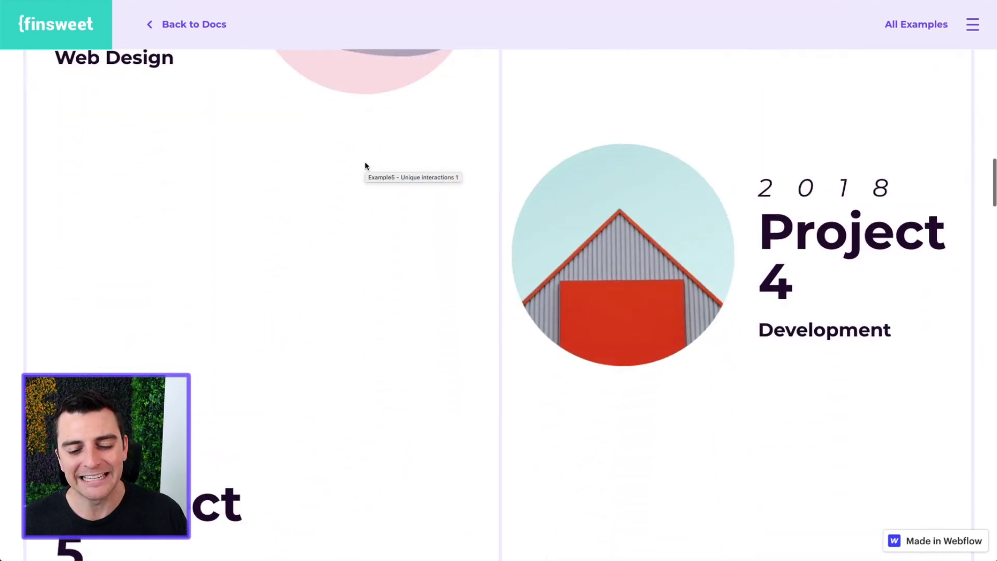
{"action": "scroll", "coordinate": [365, 165], "scroll_direction": "down", "scroll_amount": 15}
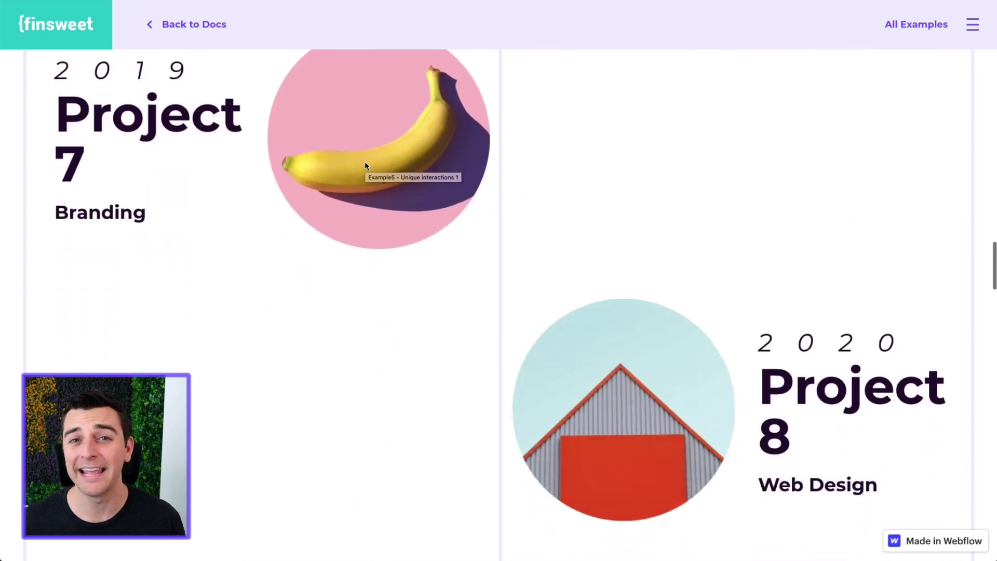
{"action": "scroll", "coordinate": [365, 165], "scroll_direction": "up", "scroll_amount": 4}
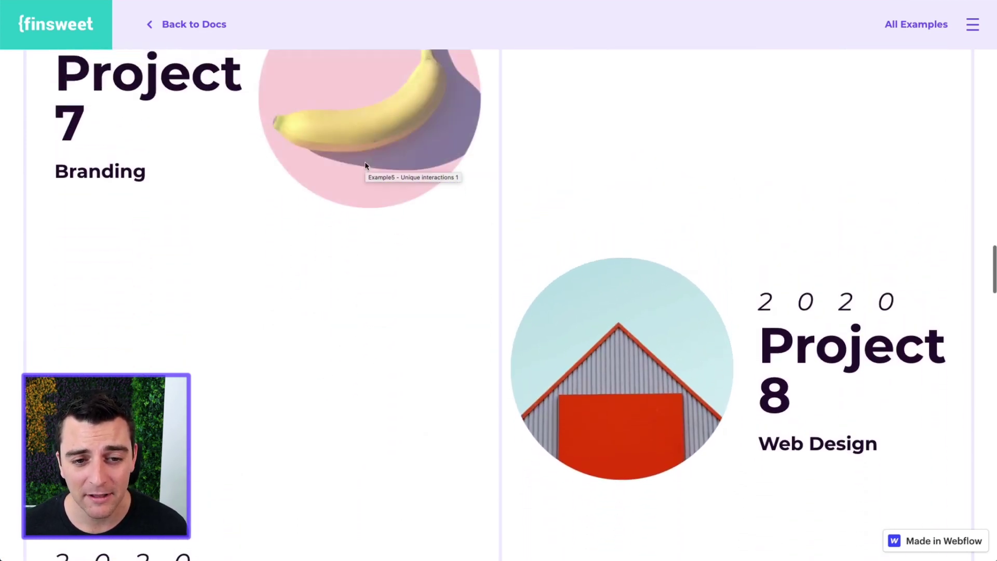
{"action": "scroll", "coordinate": [364, 165], "scroll_direction": "up", "scroll_amount": 3}
{"action": "scroll", "coordinate": [364, 165], "scroll_direction": "down", "scroll_amount": 2}
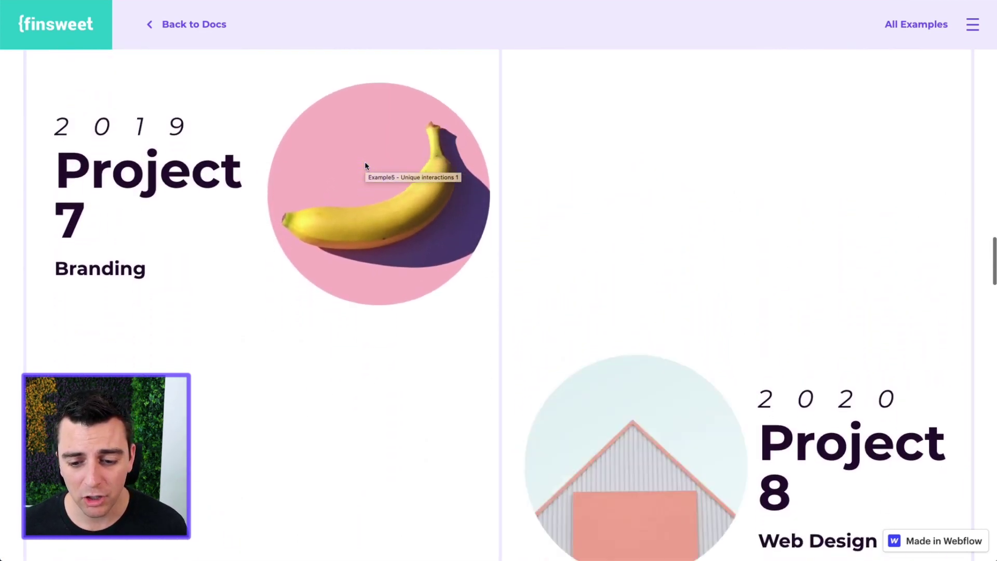
{"action": "scroll", "coordinate": [365, 165], "scroll_direction": "up", "scroll_amount": 2}
{"action": "scroll", "coordinate": [365, 165], "scroll_direction": "down", "scroll_amount": 2}
{"action": "scroll", "coordinate": [365, 165], "scroll_direction": "up", "scroll_amount": 4}
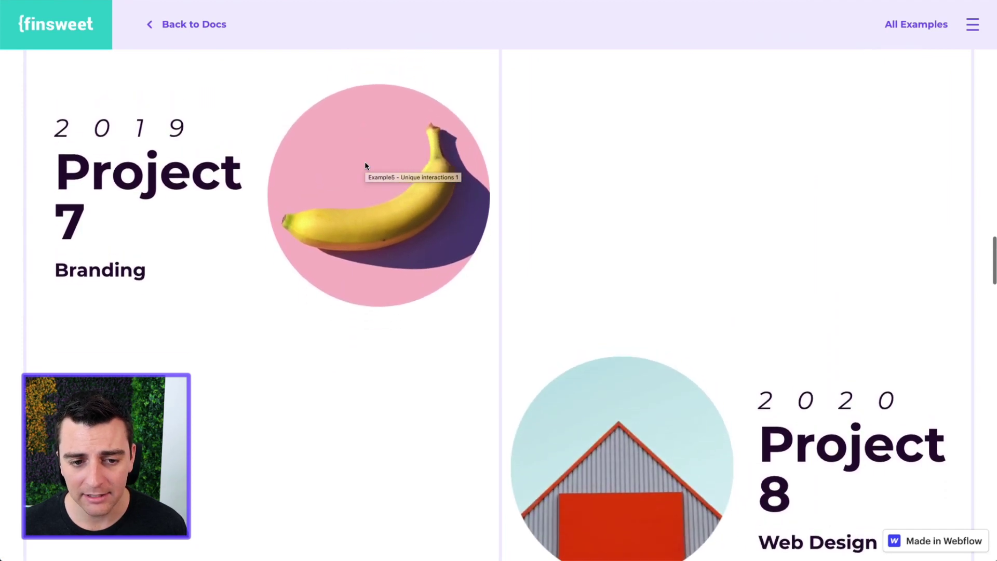
{"action": "scroll", "coordinate": [365, 165], "scroll_direction": "up", "scroll_amount": 2}
{"action": "scroll", "coordinate": [365, 165], "scroll_direction": "down", "scroll_amount": 5}
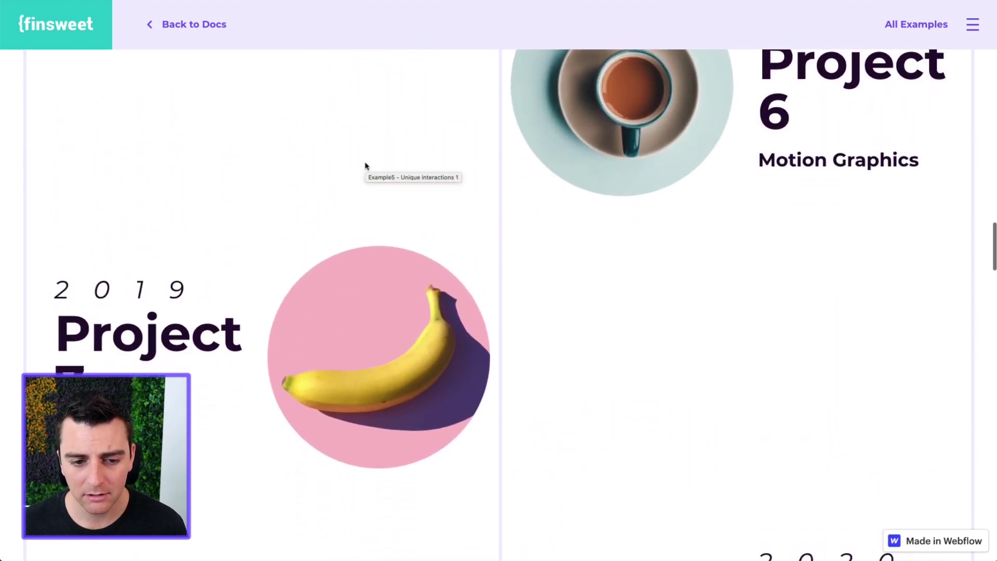
{"action": "scroll", "coordinate": [365, 165], "scroll_direction": "down", "scroll_amount": 2}
{"action": "scroll", "coordinate": [365, 165], "scroll_direction": "up", "scroll_amount": 5}
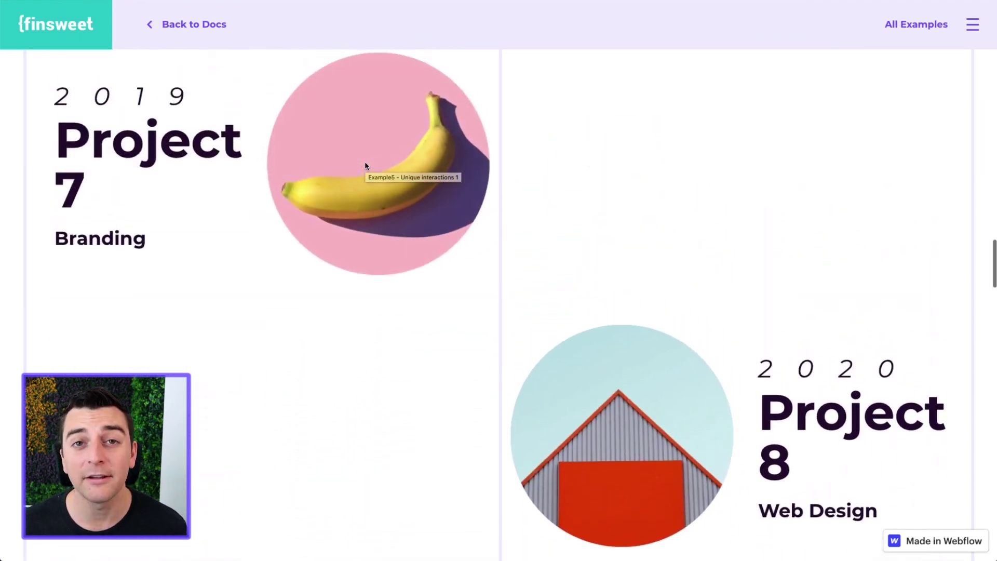
{"action": "scroll", "coordinate": [365, 165], "scroll_direction": "down", "scroll_amount": 10}
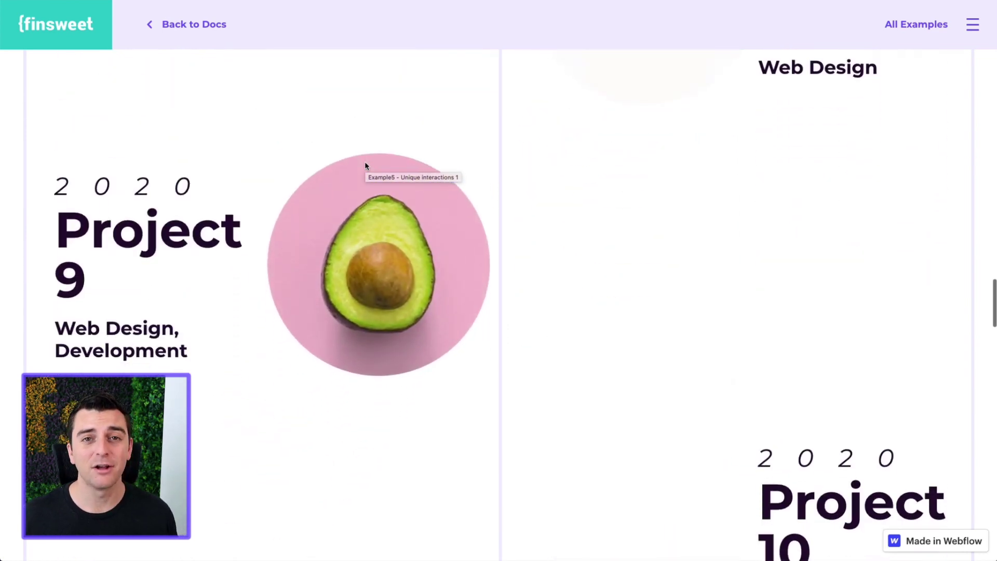
{"action": "scroll", "coordinate": [365, 165], "scroll_direction": "down", "scroll_amount": 1}
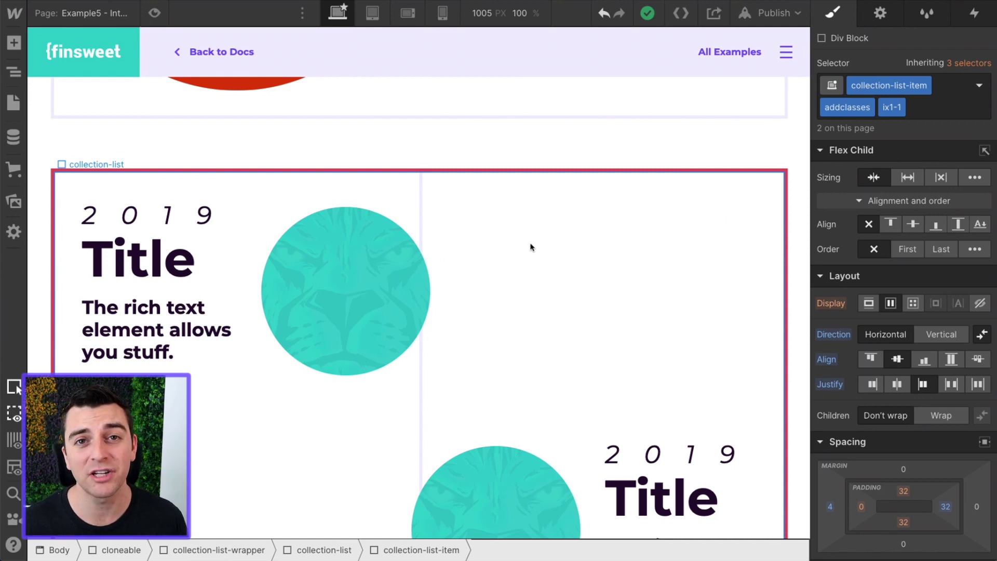
- Select the second (ix1-2) collection item and show its Scroll into view trigger, FS AddClasses IX 1 - 1alt
{"action": "left_click", "coordinate": [341, 194]}
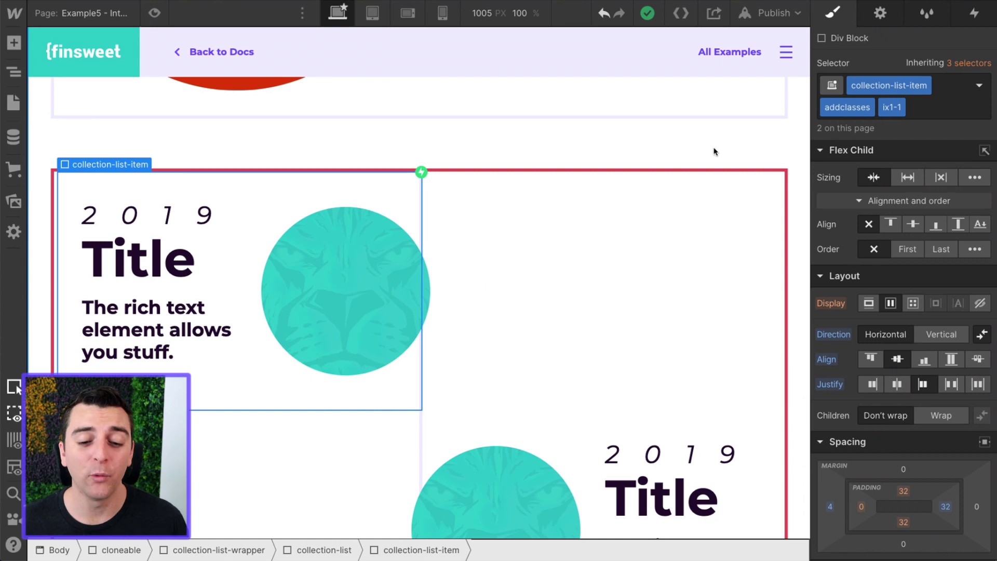
{"action": "scroll", "coordinate": [713, 151], "scroll_direction": "down", "scroll_amount": 3}
{"action": "left_click", "coordinate": [596, 251]}
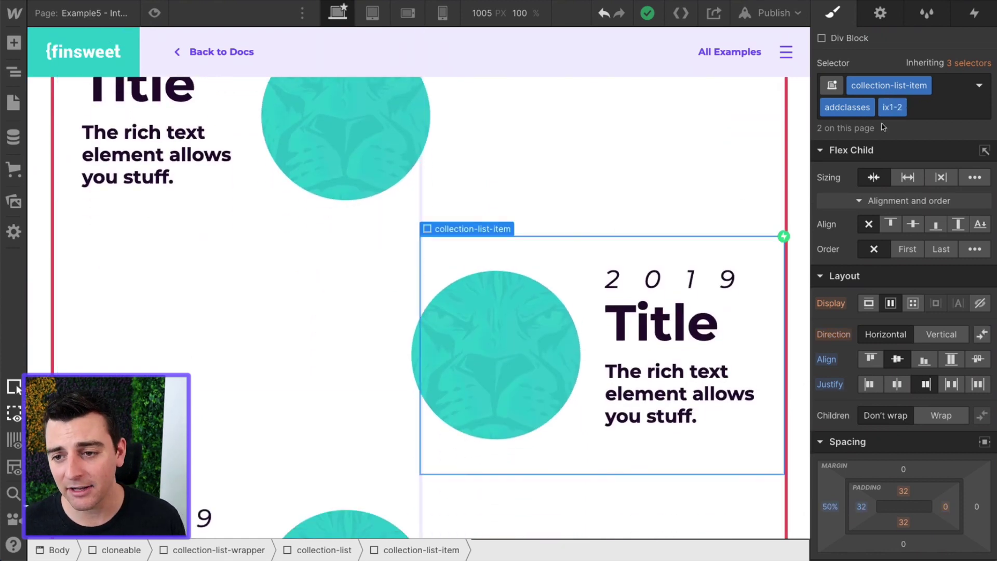
{"action": "left_click", "coordinate": [974, 13]}
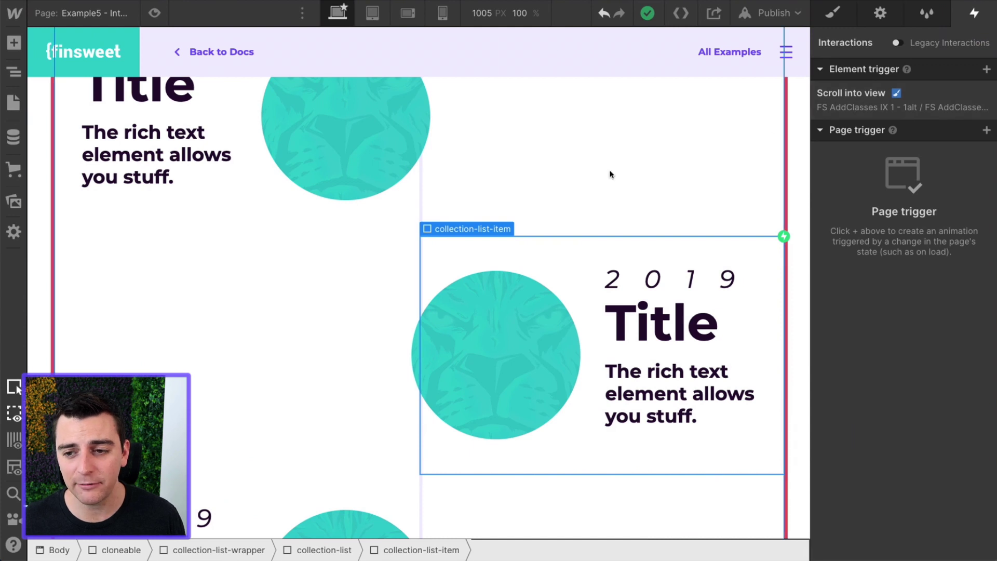
{"action": "scroll", "coordinate": [611, 174], "scroll_direction": "up", "scroll_amount": 4}
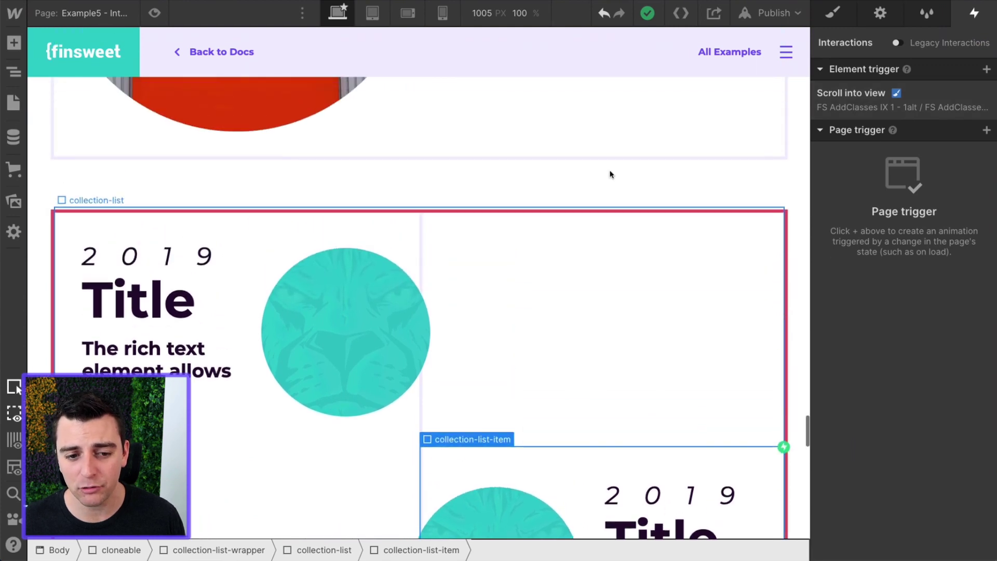
{"action": "left_click", "coordinate": [839, 107]}
{"action": "scroll", "coordinate": [852, 390], "scroll_direction": "down", "scroll_amount": 5}
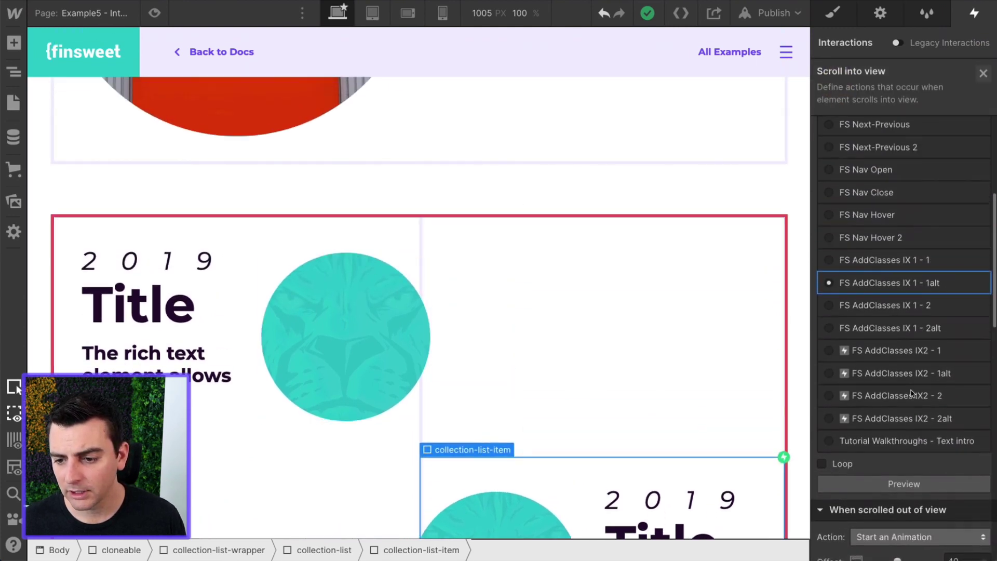
{"action": "scroll", "coordinate": [911, 393], "scroll_direction": "up", "scroll_amount": 3}
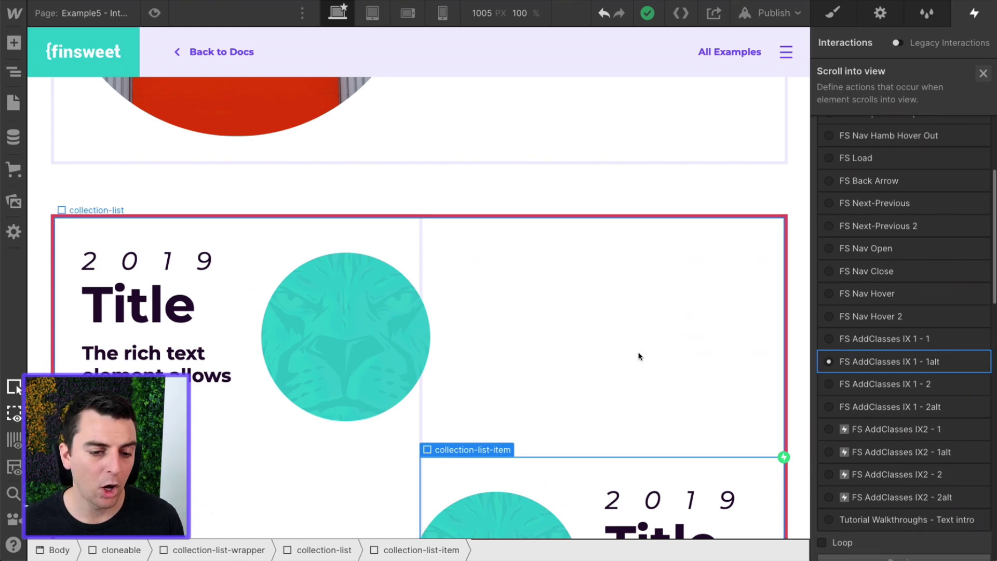
{"action": "left_click", "coordinate": [306, 236]}
{"action": "left_click", "coordinate": [854, 96]}
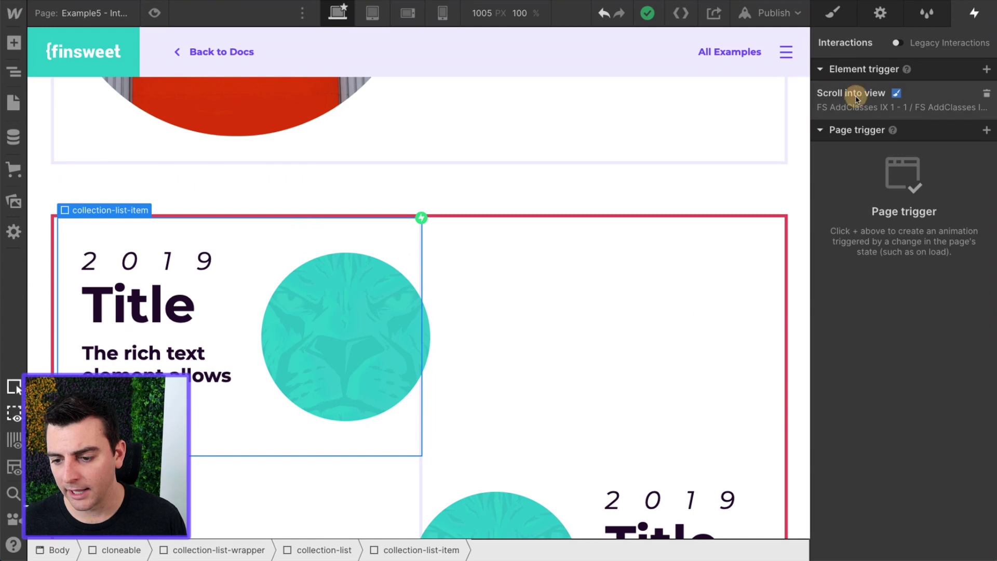
{"action": "scroll", "coordinate": [935, 311], "scroll_direction": "down", "scroll_amount": 3}
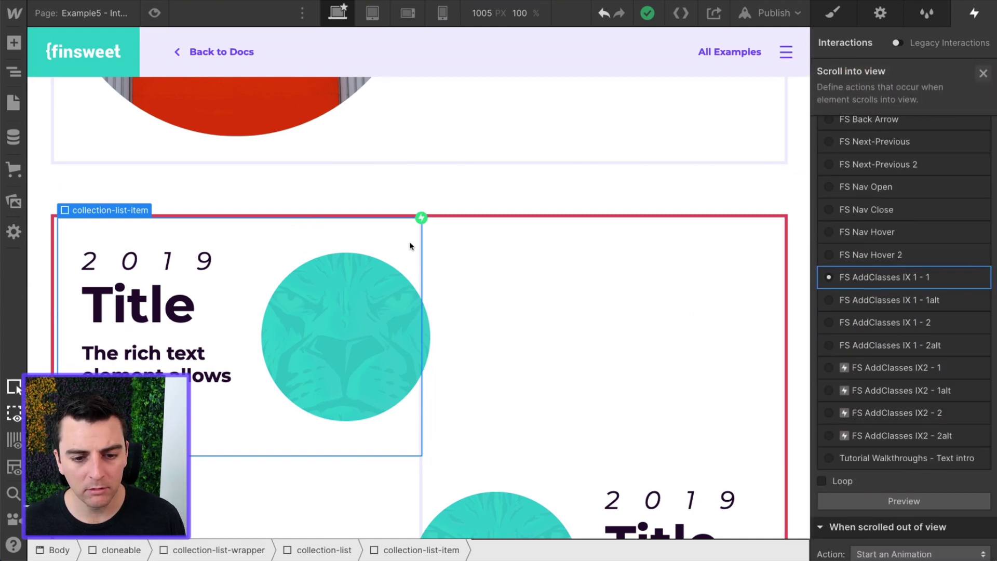
{"action": "scroll", "coordinate": [410, 246], "scroll_direction": "down", "scroll_amount": 4}
{"action": "left_click", "coordinate": [612, 245]}
{"action": "left_click", "coordinate": [931, 108]}
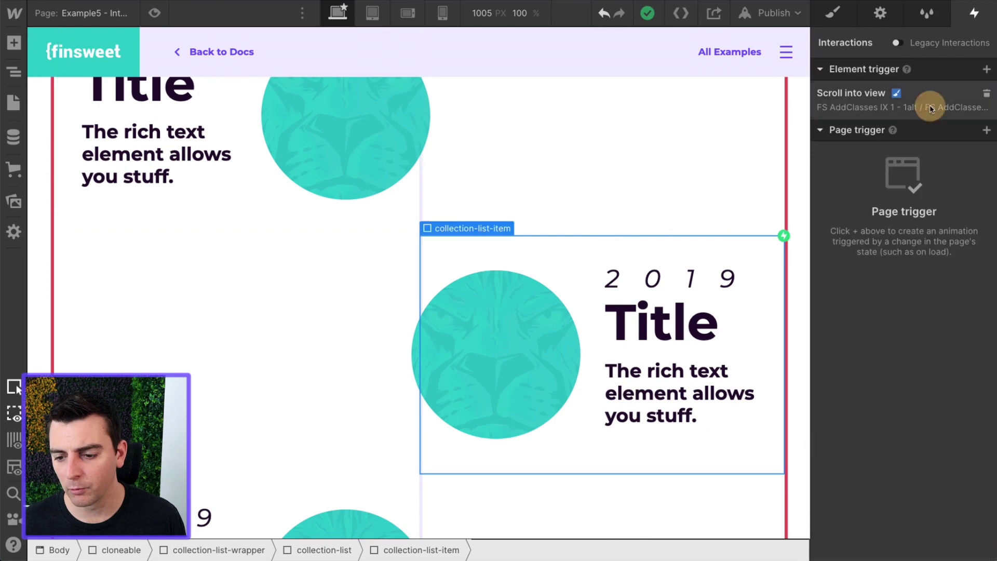
{"action": "scroll", "coordinate": [937, 181], "scroll_direction": "down", "scroll_amount": 5}
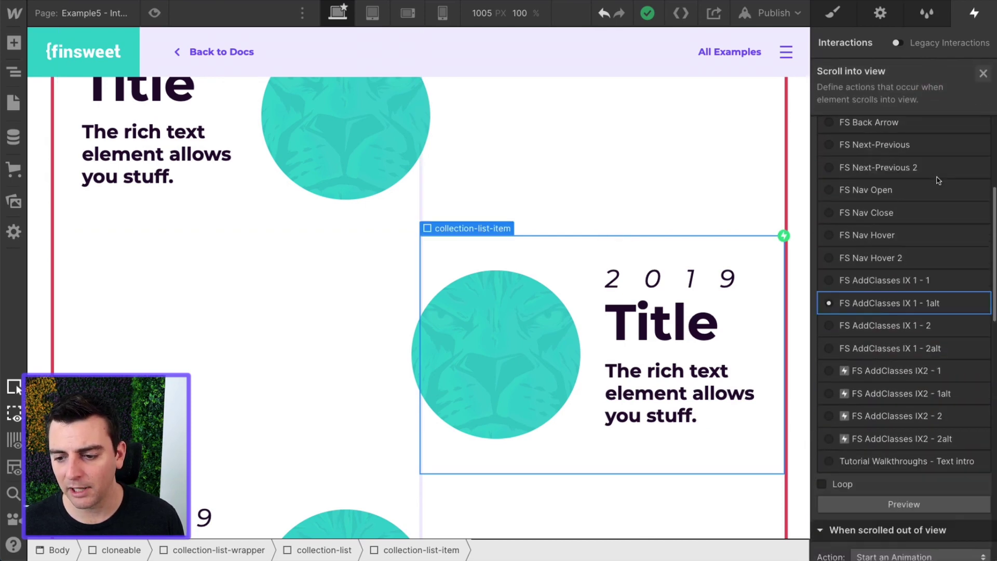
{"action": "scroll", "coordinate": [939, 180], "scroll_direction": "down", "scroll_amount": 3}
{"action": "left_click", "coordinate": [940, 194]}
{"action": "left_click", "coordinate": [958, 508]}
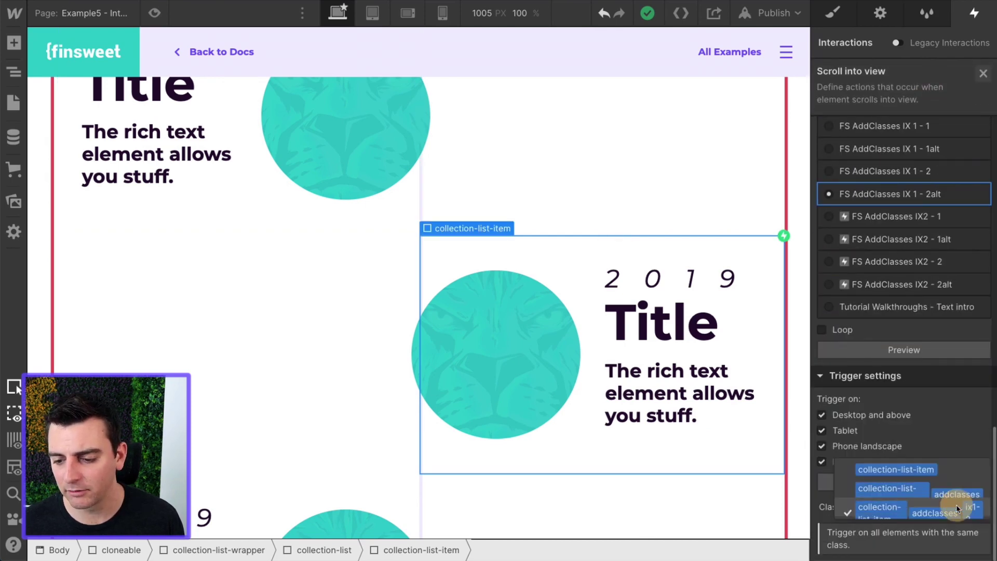
{"action": "left_click", "coordinate": [963, 378]}
{"action": "scroll", "coordinate": [570, 301], "scroll_direction": "down", "scroll_amount": 4}
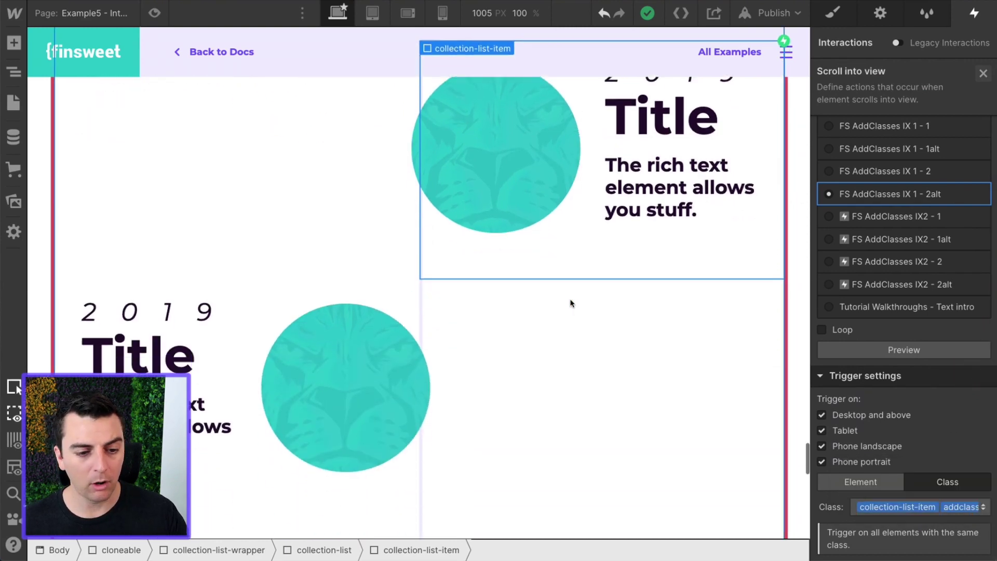
{"action": "scroll", "coordinate": [570, 303], "scroll_direction": "down", "scroll_amount": 2}
{"action": "left_click", "coordinate": [253, 201]}
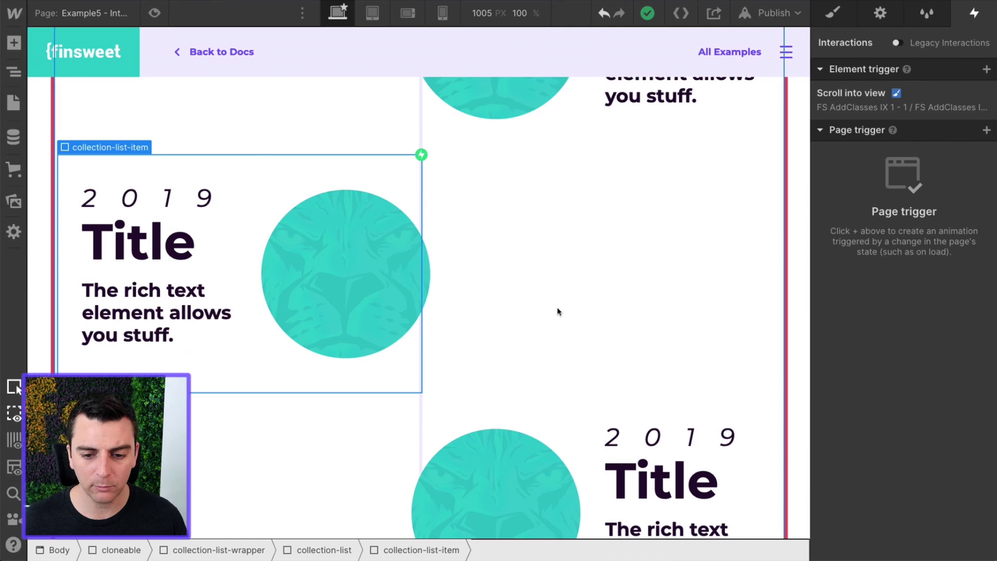
{"action": "left_click", "coordinate": [587, 402]}
{"action": "scroll", "coordinate": [588, 403], "scroll_direction": "up", "scroll_amount": 6}
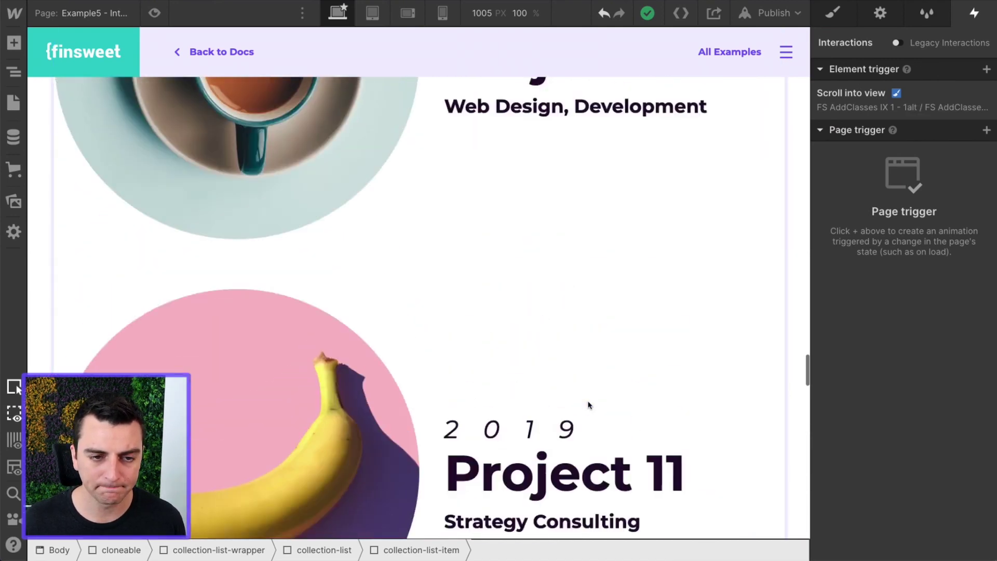
{"action": "scroll", "coordinate": [589, 404], "scroll_direction": "up", "scroll_amount": 3}
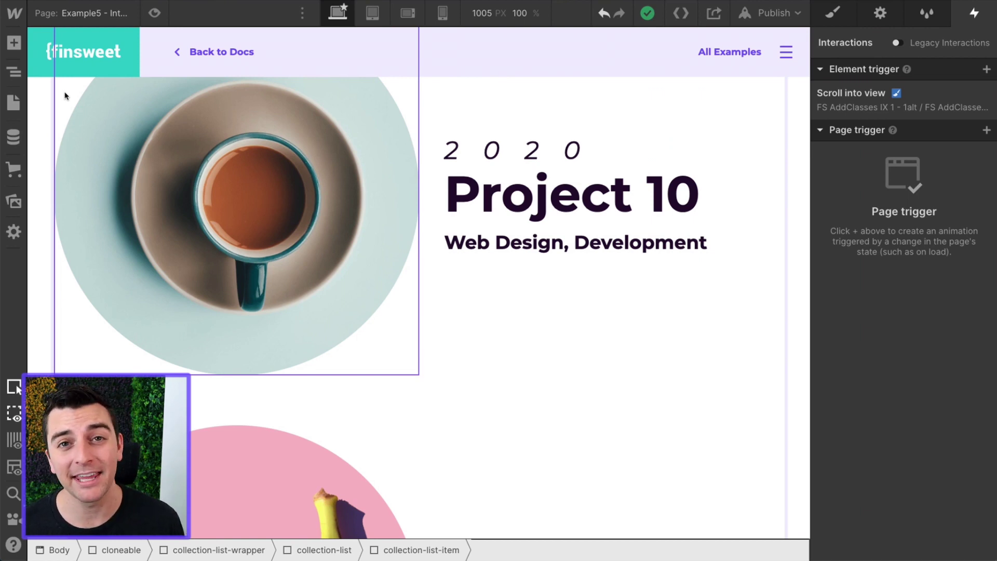
- Open the page settings for Example5 - Interactions 1 and scroll to its Custom Code
{"action": "left_click", "coordinate": [13, 102]}
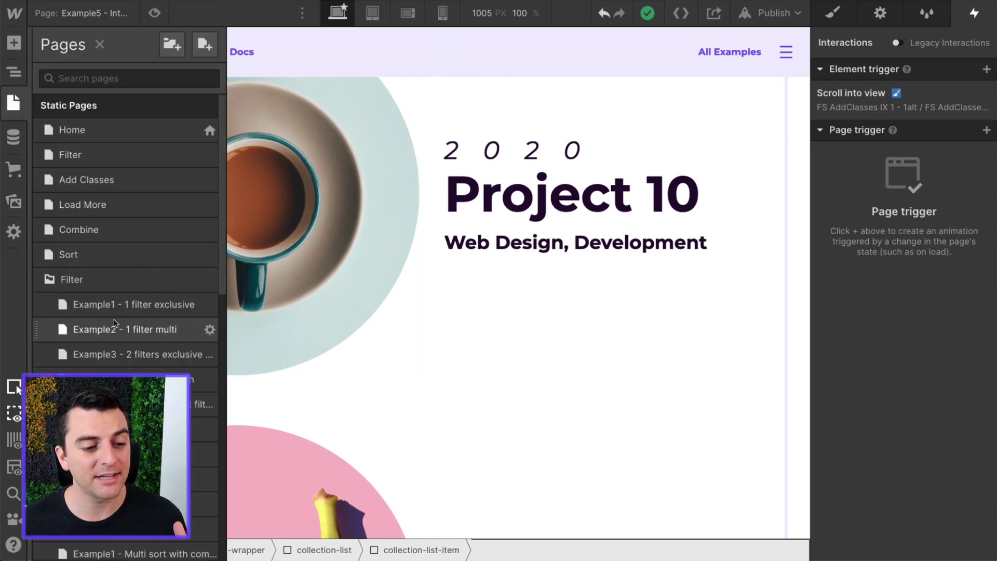
{"action": "scroll", "coordinate": [115, 322], "scroll_direction": "down", "scroll_amount": 2}
{"action": "scroll", "coordinate": [116, 322], "scroll_direction": "down", "scroll_amount": 7}
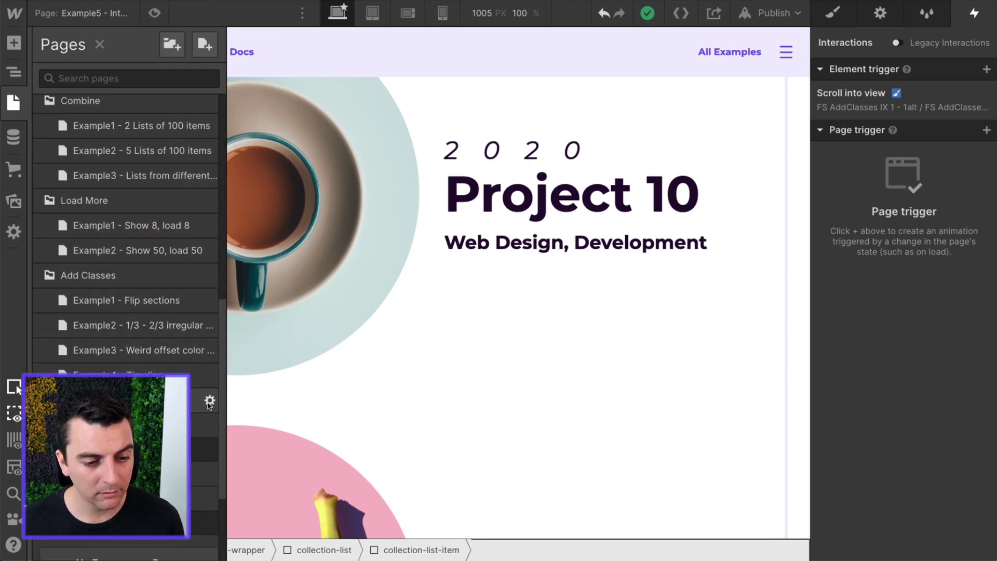
{"action": "left_click", "coordinate": [208, 401]}
{"action": "scroll", "coordinate": [247, 408], "scroll_direction": "down", "scroll_amount": 20}
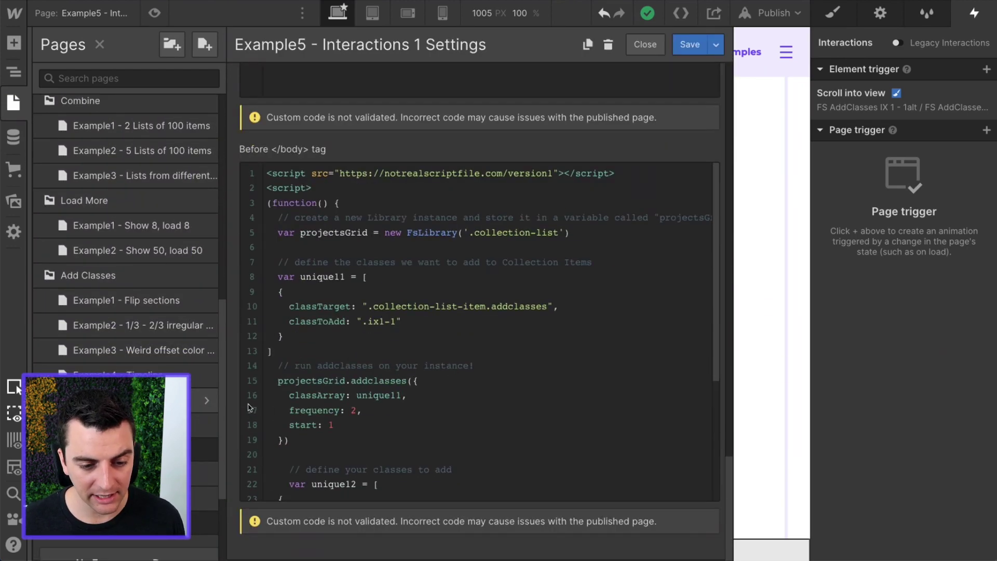
- Highlight unique11 adding .ix1-1 and unique12 adding .ix1-2 in the script, then save
{"action": "left_click_drag", "start_coordinate": [345, 277], "coordinate": [296, 277]}
{"action": "left_click_drag", "start_coordinate": [396, 321], "coordinate": [357, 319]}
{"action": "scroll", "coordinate": [355, 317], "scroll_direction": "down", "scroll_amount": 5}
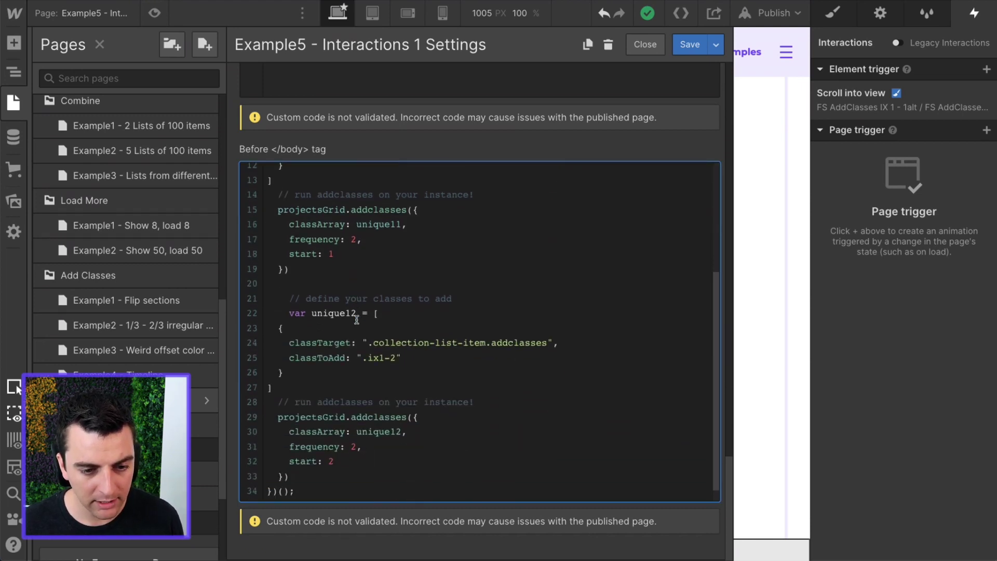
{"action": "left_click_drag", "start_coordinate": [355, 311], "coordinate": [310, 313]}
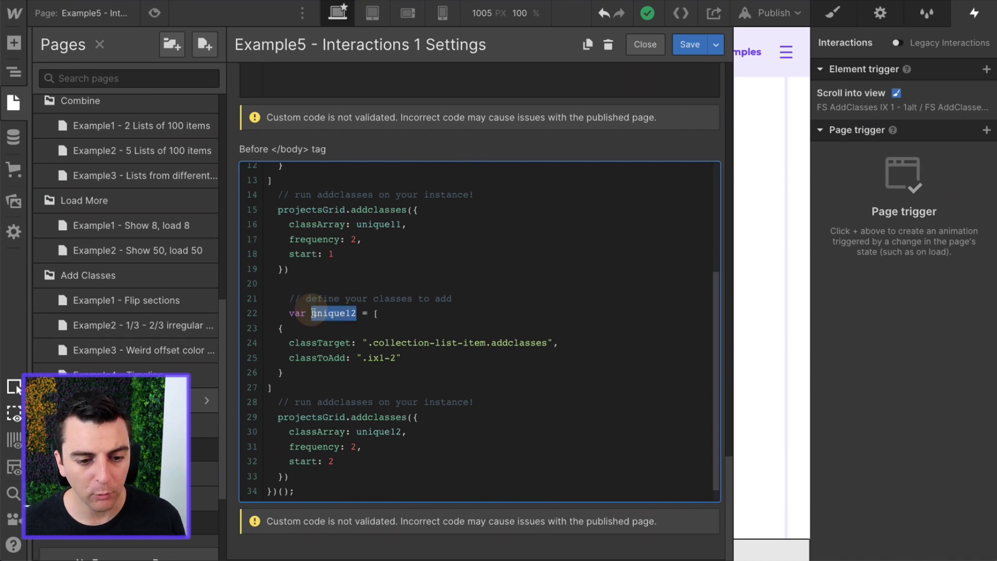
{"action": "left_click_drag", "start_coordinate": [397, 357], "coordinate": [362, 357]}
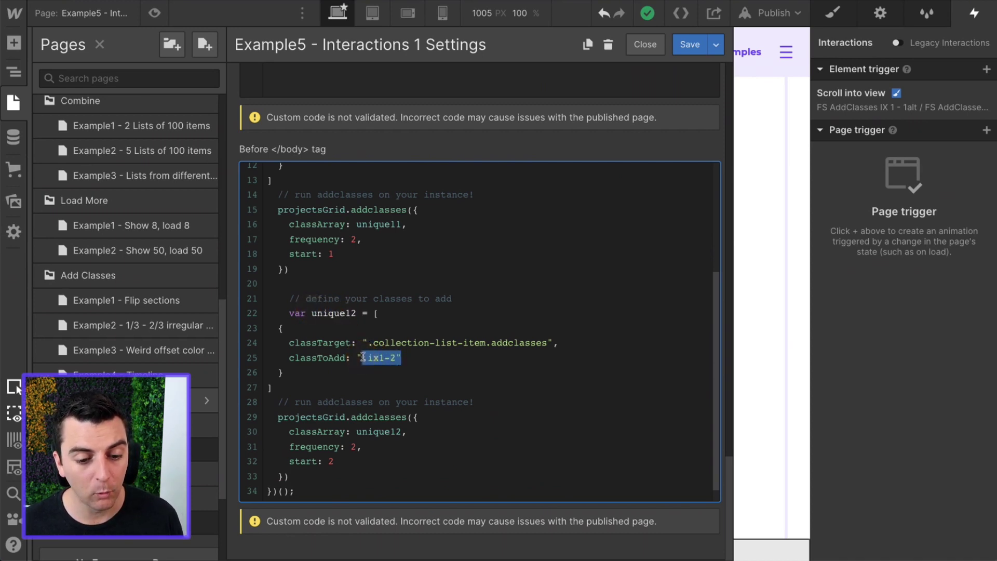
{"action": "scroll", "coordinate": [363, 356], "scroll_direction": "down", "scroll_amount": 1}
{"action": "scroll", "coordinate": [363, 357], "scroll_direction": "up", "scroll_amount": 5}
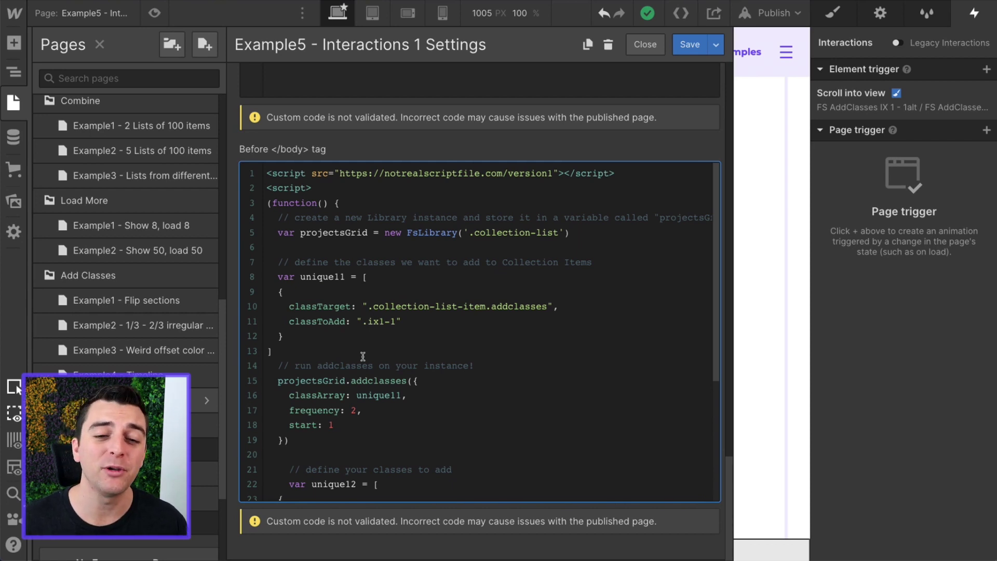
{"action": "left_click", "coordinate": [692, 49]}
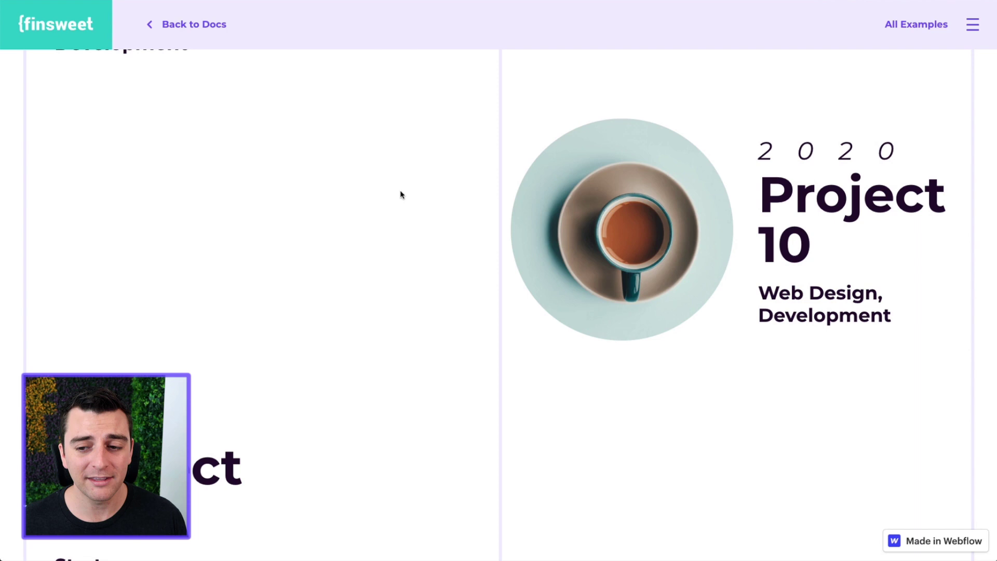
{"action": "scroll", "coordinate": [401, 199], "scroll_direction": "up", "scroll_amount": 15}
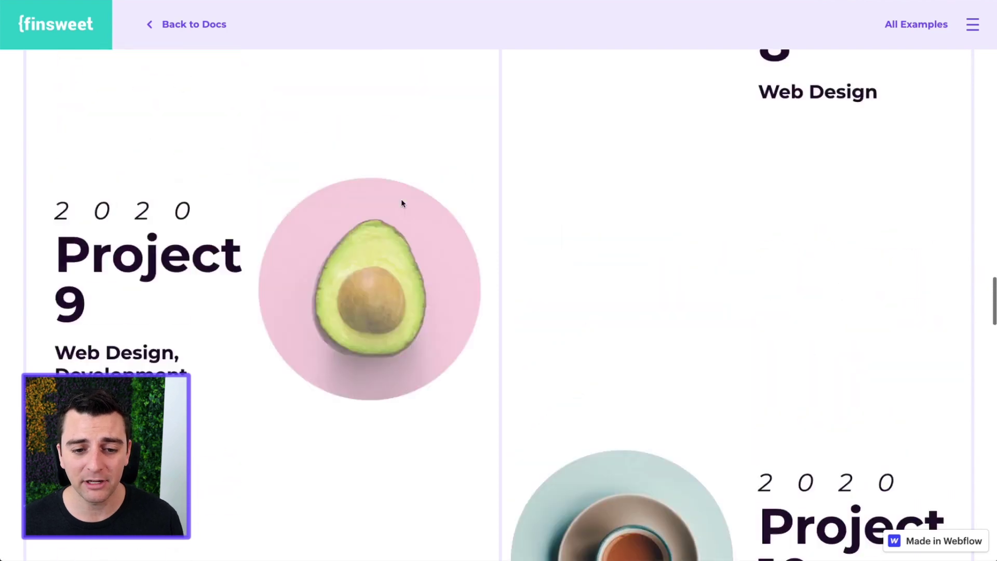
{"action": "scroll", "coordinate": [400, 195], "scroll_direction": "up", "scroll_amount": 14}
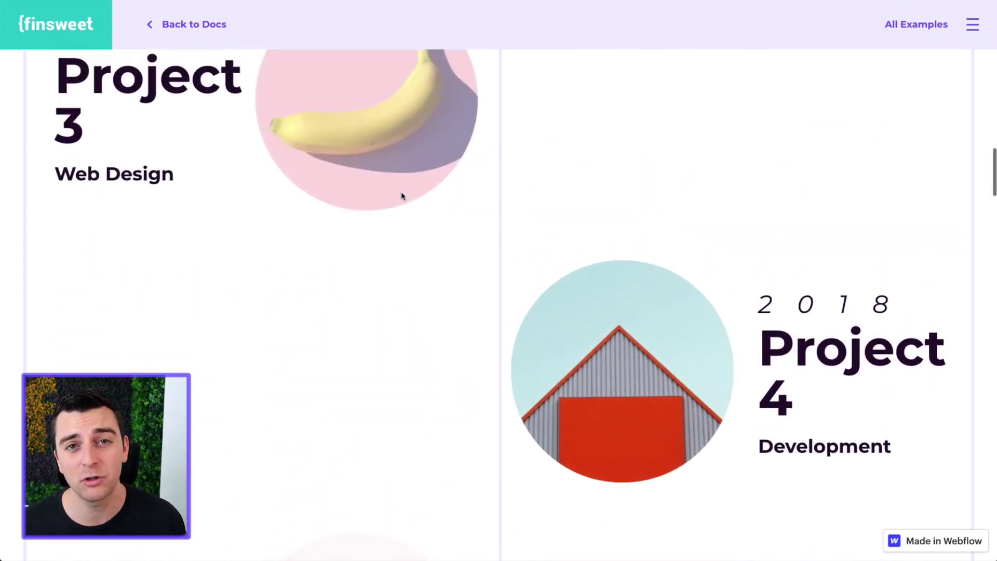
{"action": "scroll", "coordinate": [402, 196], "scroll_direction": "up", "scroll_amount": 14}
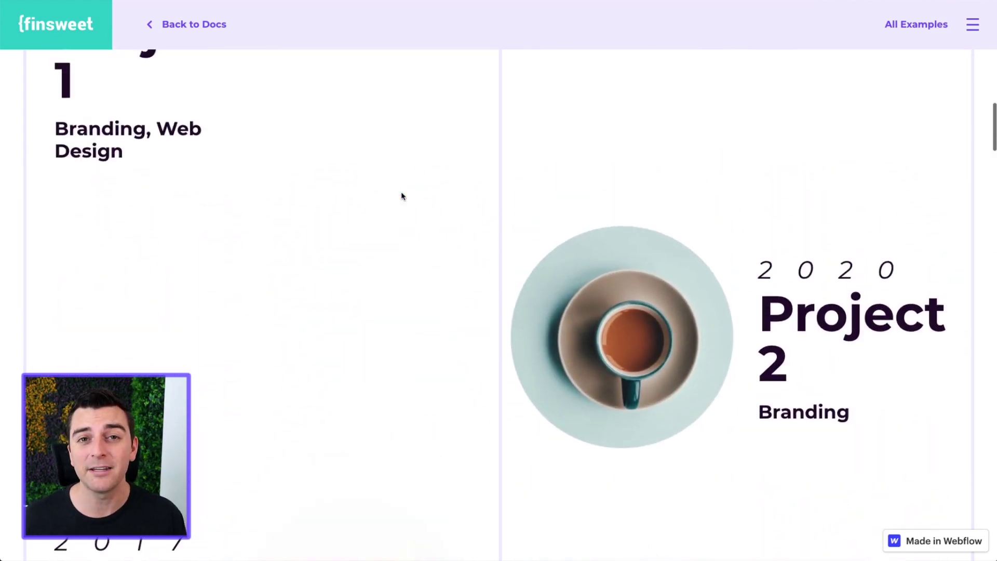
{"action": "scroll", "coordinate": [401, 196], "scroll_direction": "up", "scroll_amount": 1}
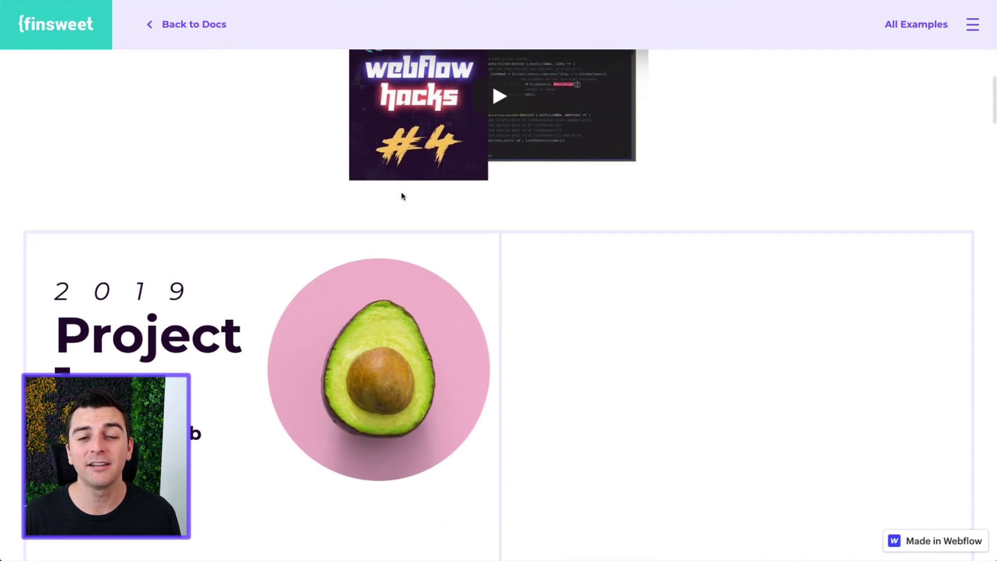